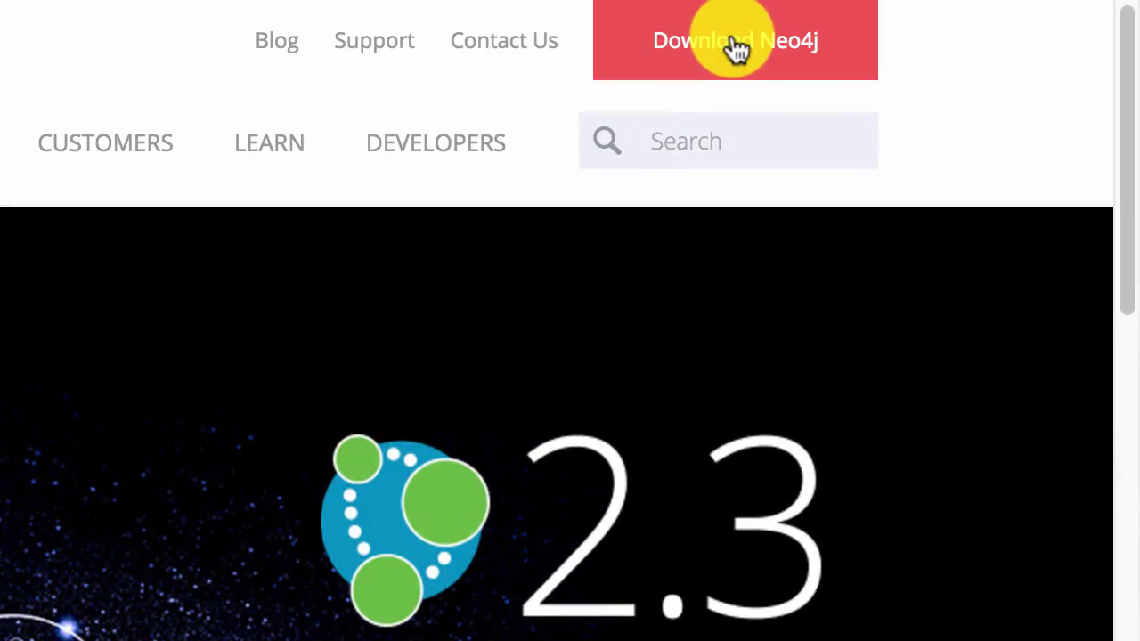
Download the Neo4j Community Edition for Mac from the Neo4j site and open the downloaded dmg file
left_click(735, 49)
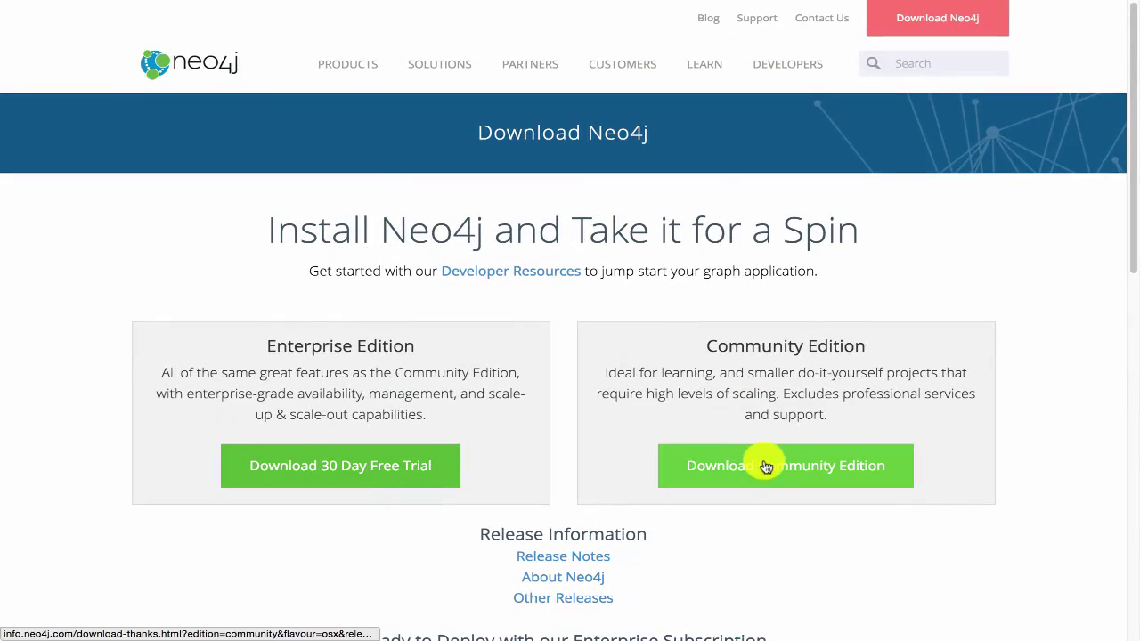
left_click(769, 471)
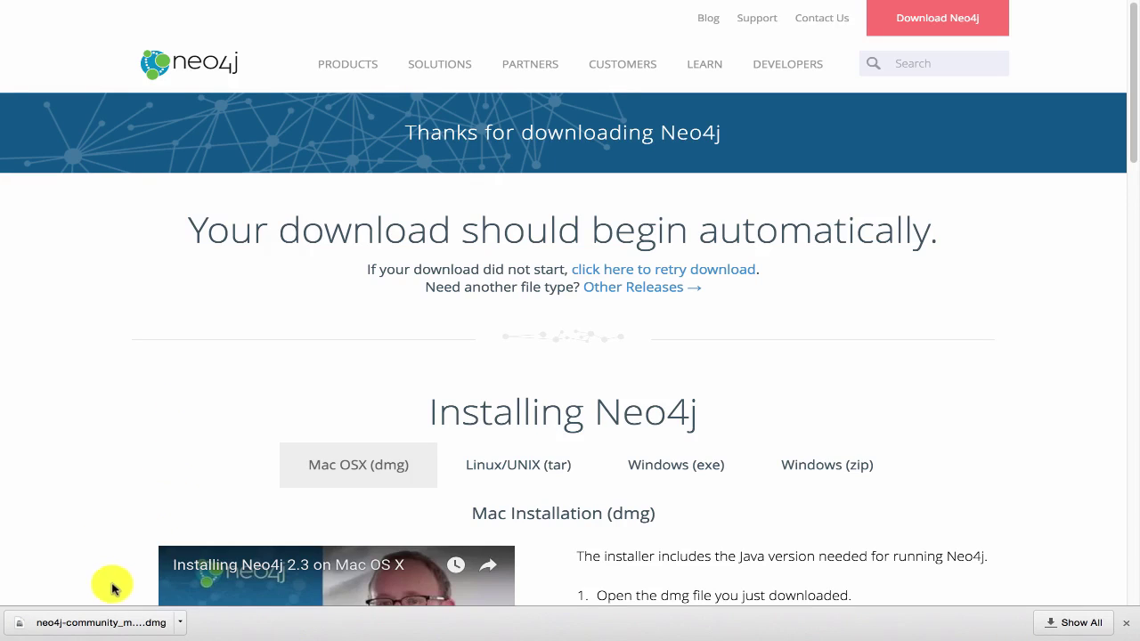
left_click(127, 628)
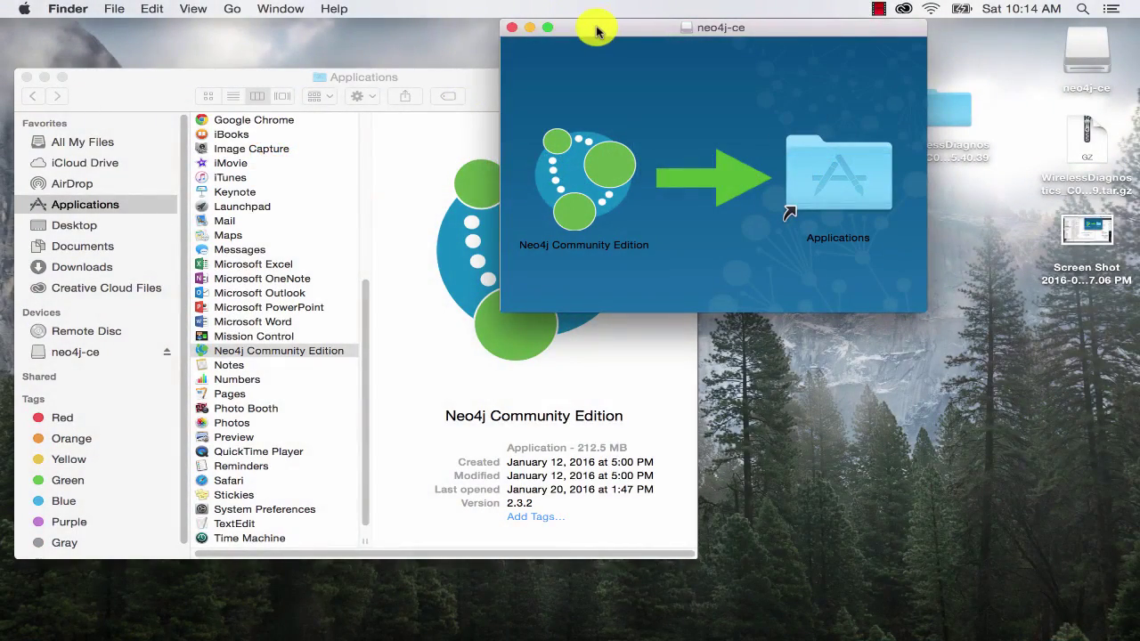
Install Neo4j Community Edition by copying it from the neo4j-ce disk image into the Applications folder
left_click_drag(596, 30, 568, 40)
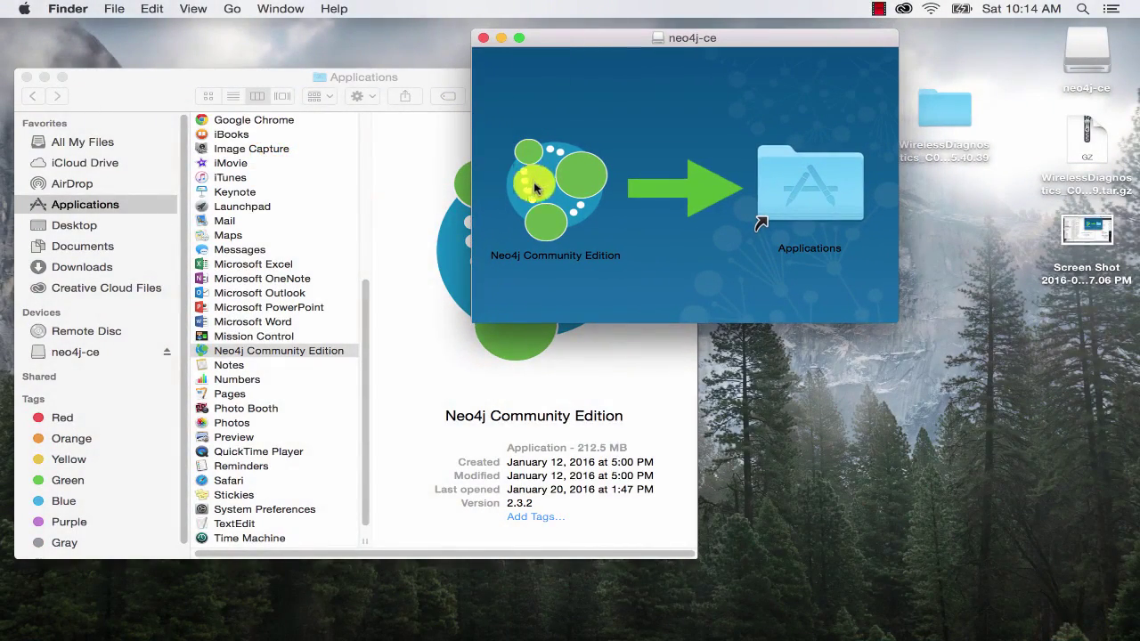
left_click_drag(551, 182, 771, 145)
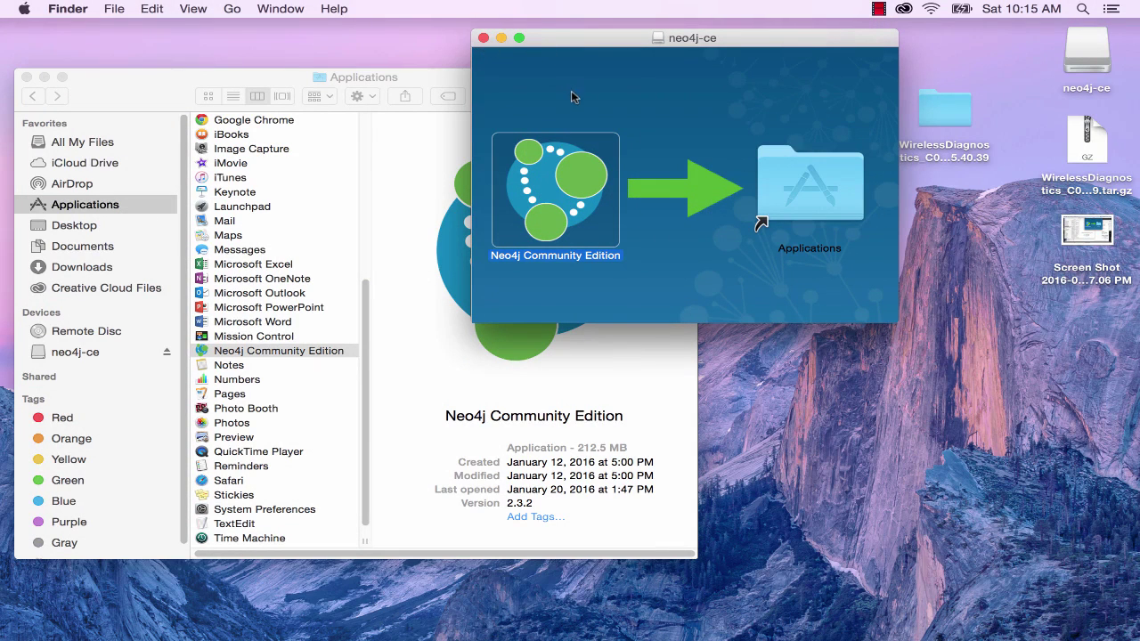
left_click(147, 503)
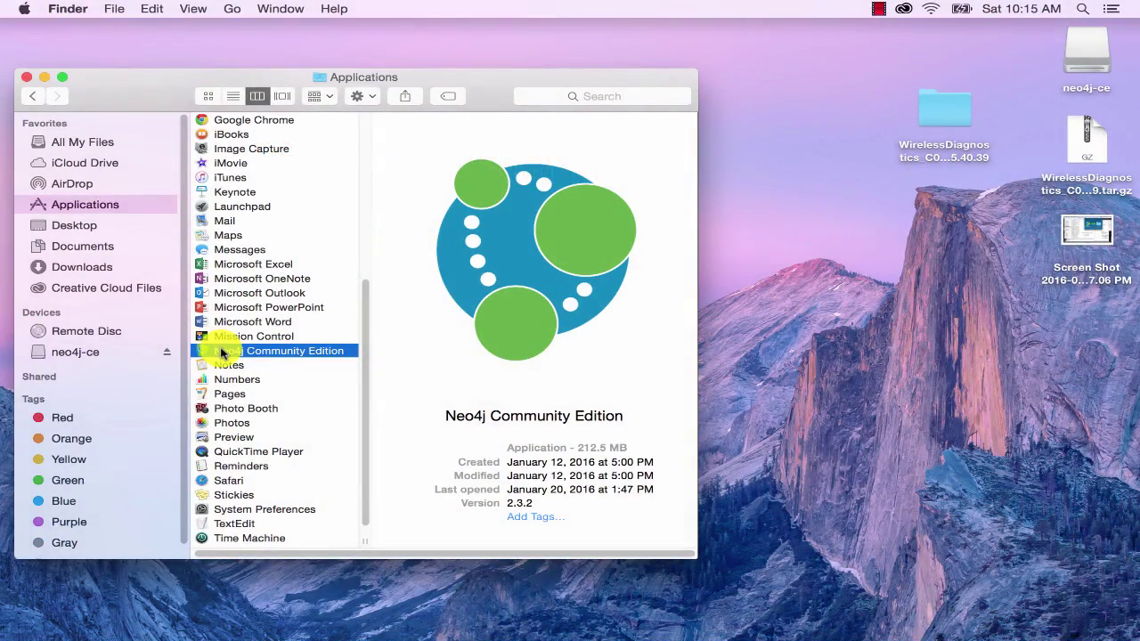
double_click(221, 353)
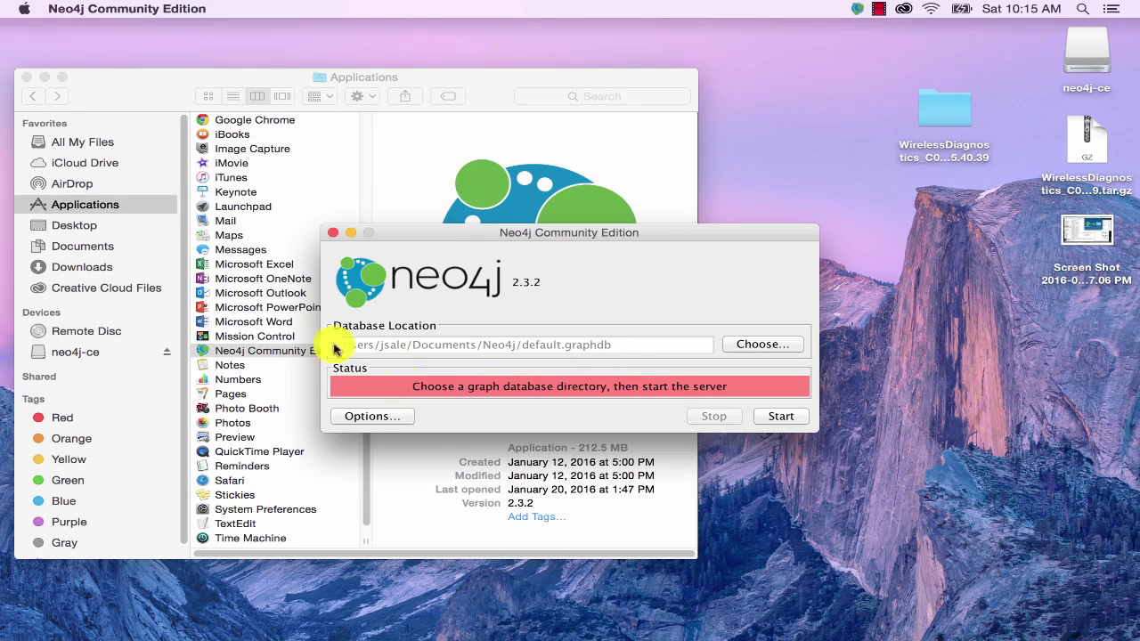
left_click(778, 418)
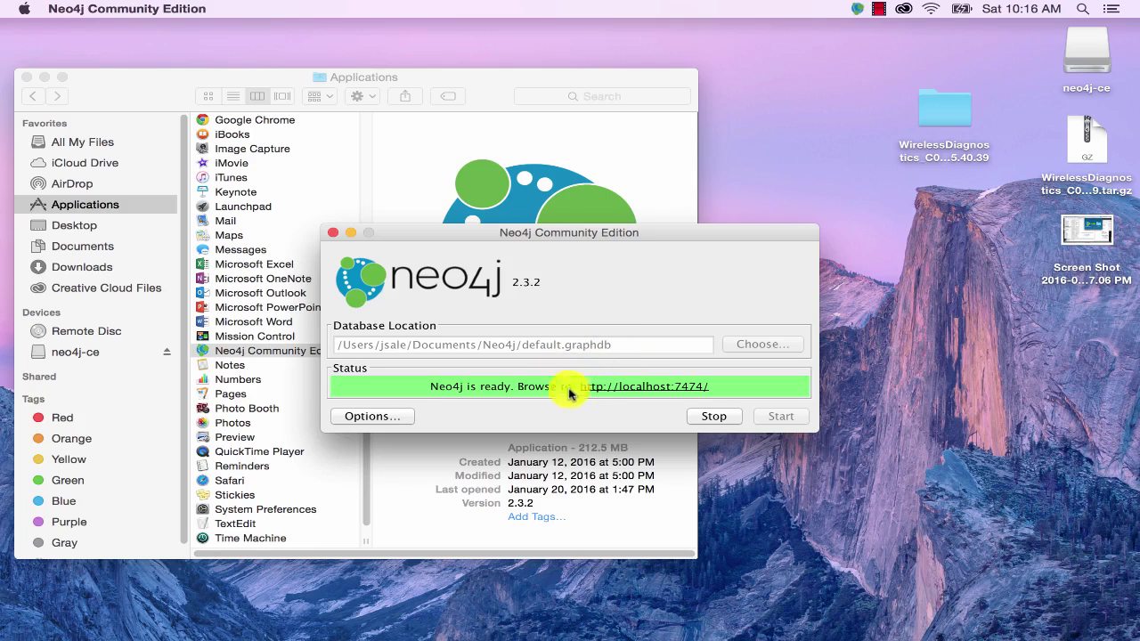
left_click(660, 388)
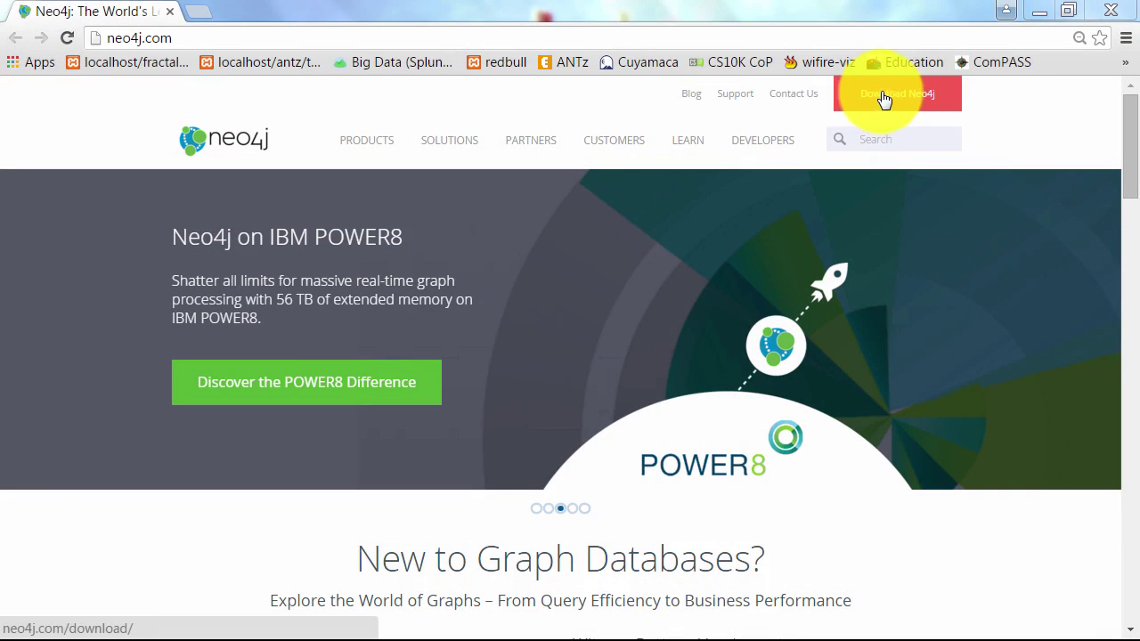
Download the Neo4j Community Edition for Windows from neo4j.com and keep the exe file
left_click(882, 96)
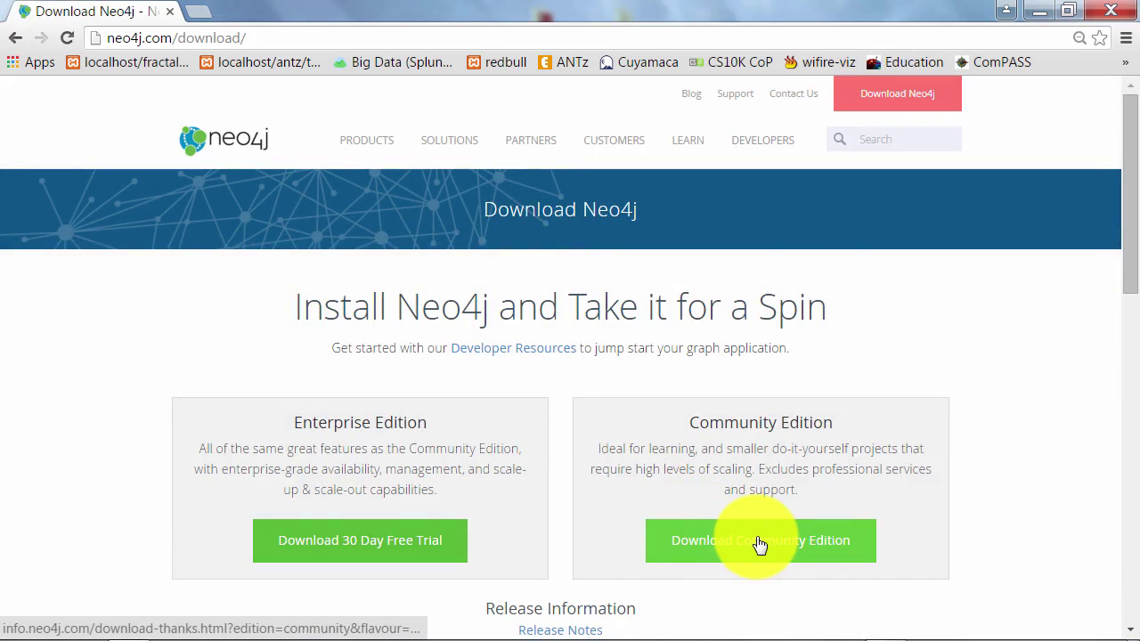
left_click(756, 545)
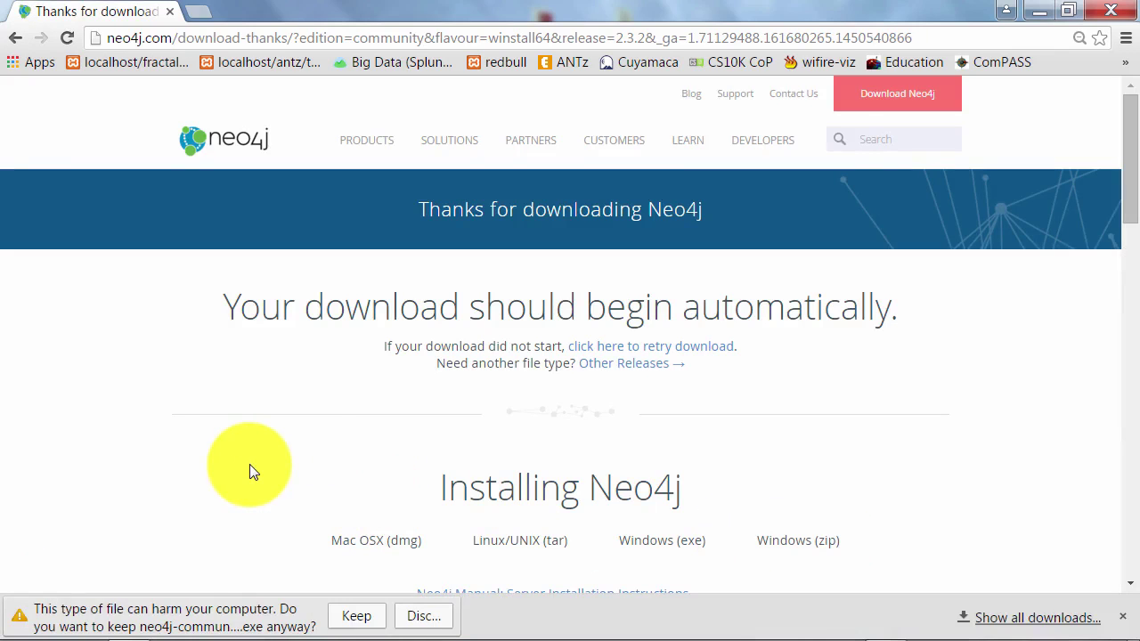
left_click(362, 617)
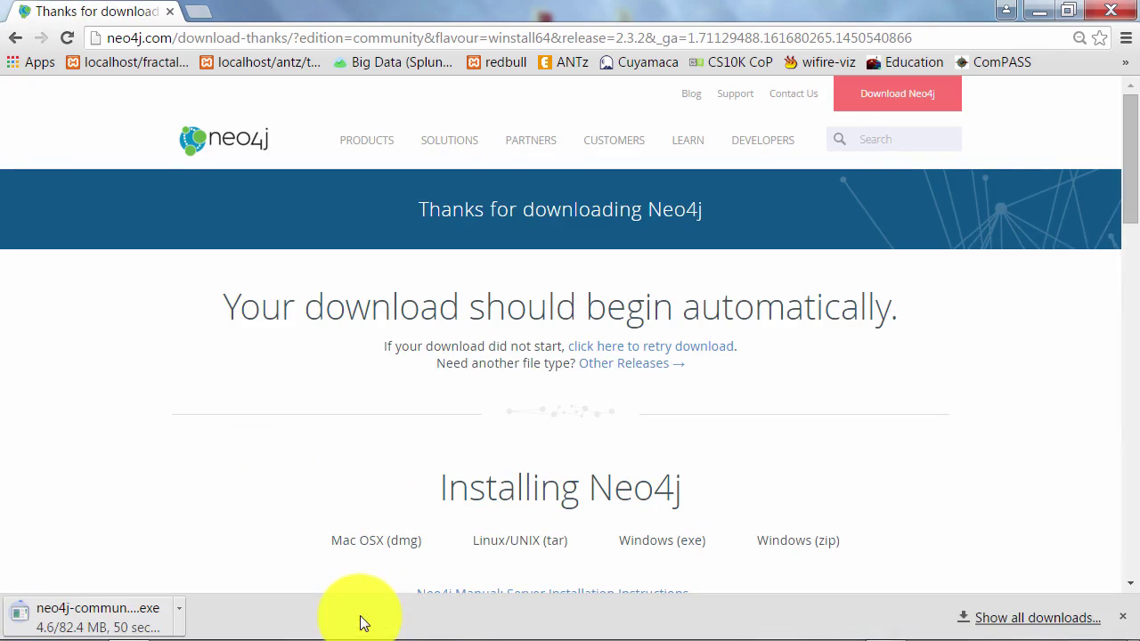
Install Neo4j Community Edition from the downloaded exe, updating the existing installation and accepting the license agreement, and run it on finishing
left_click(118, 613)
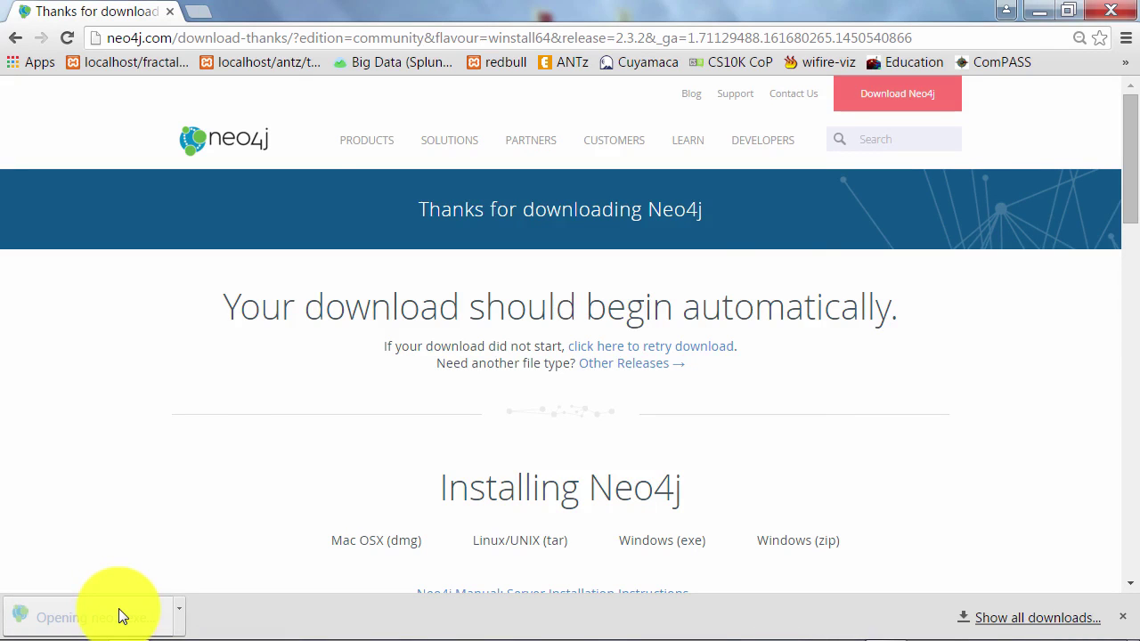
left_click(659, 348)
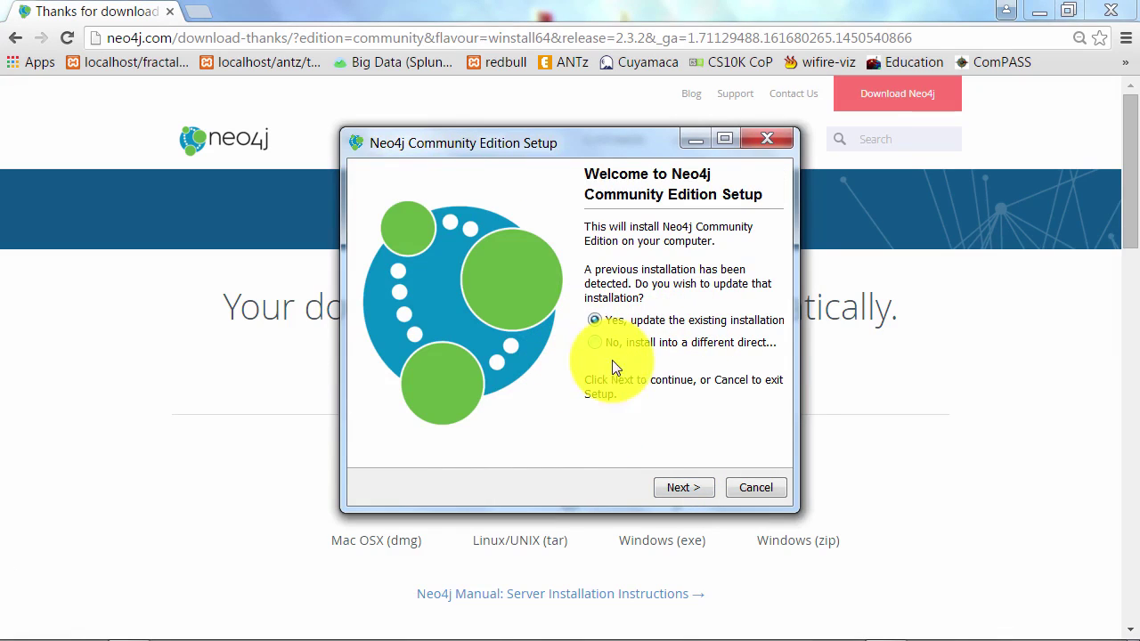
left_click(687, 485)
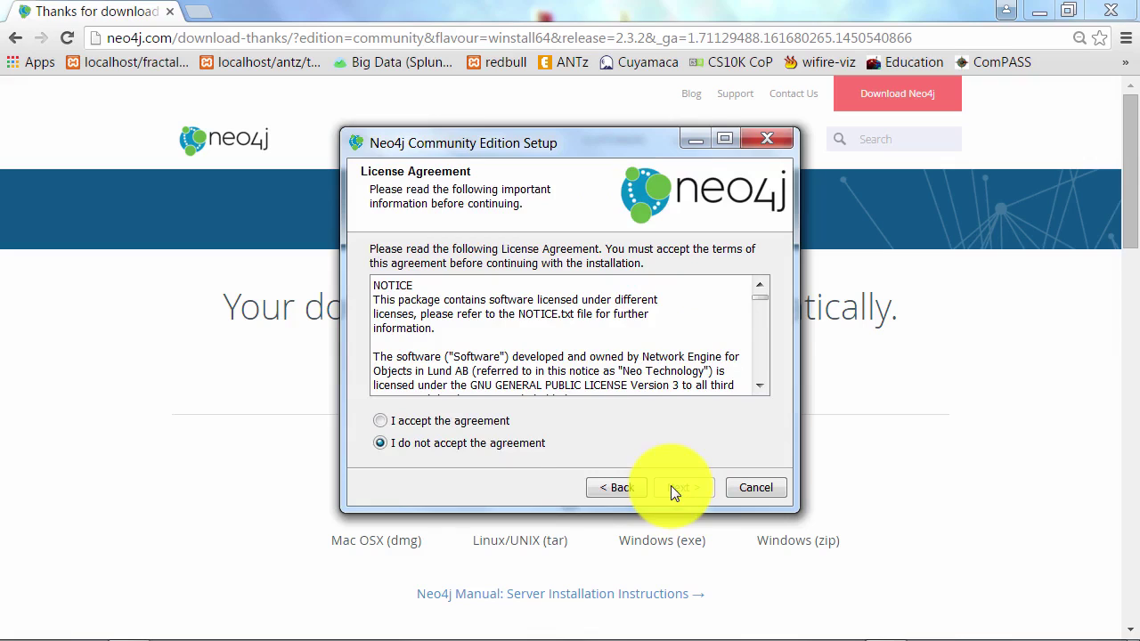
left_click(488, 419)
left_click(692, 485)
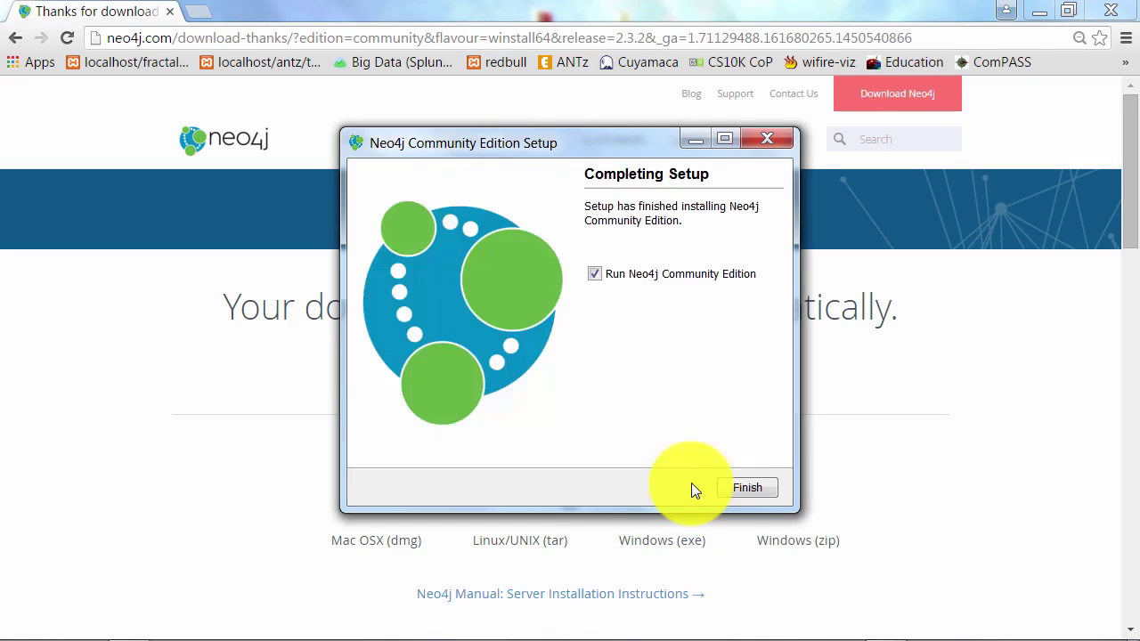
left_click(735, 488)
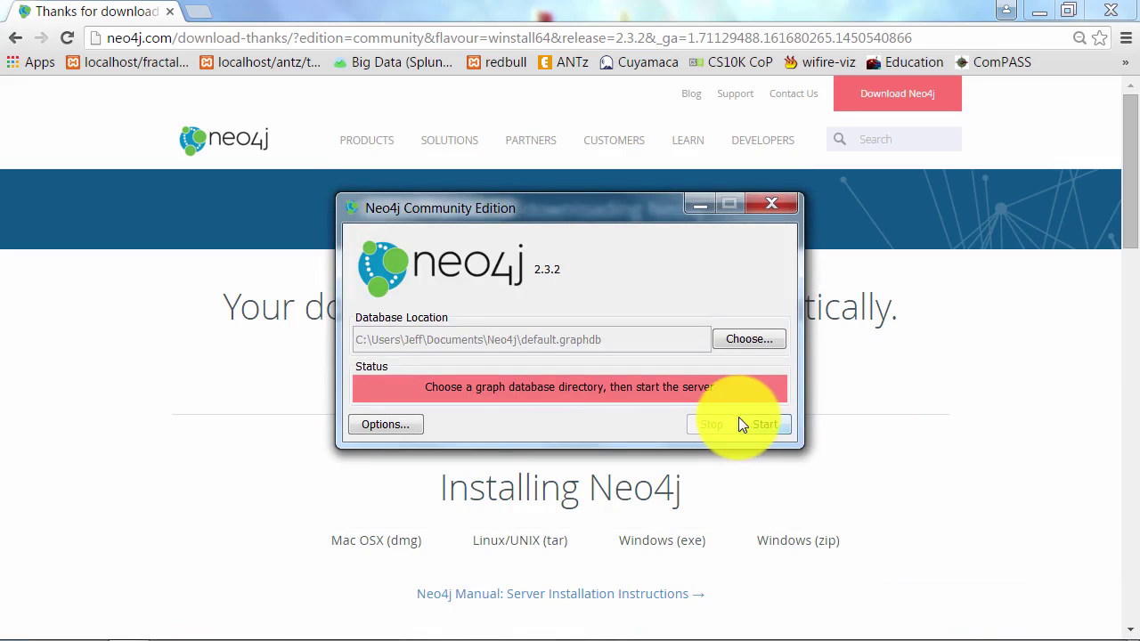
left_click(760, 428)
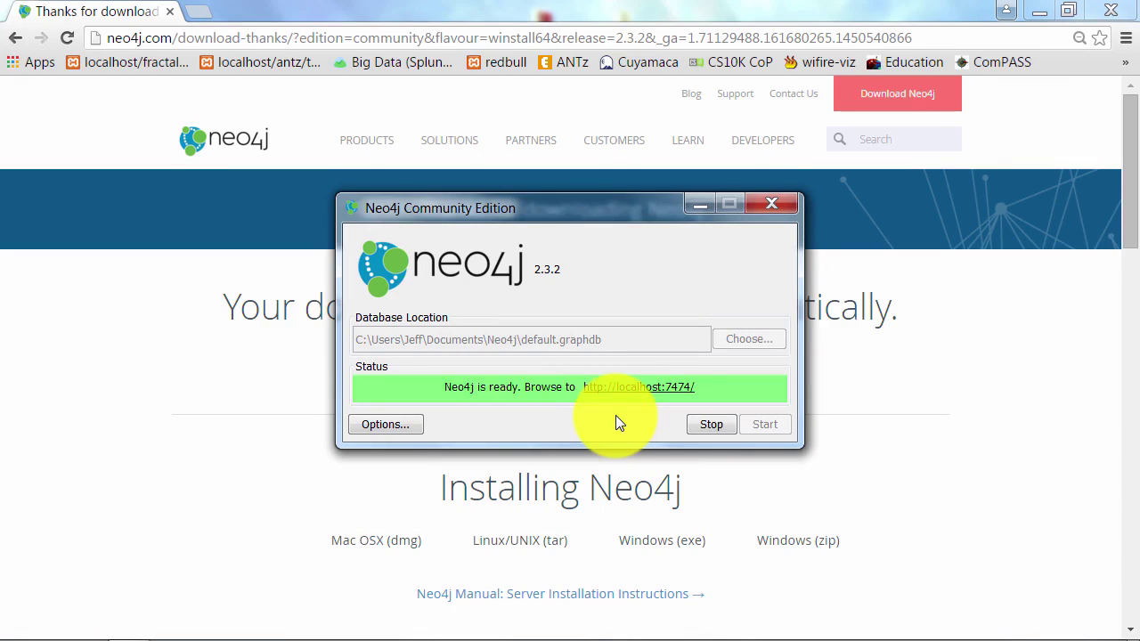
left_click(618, 395)
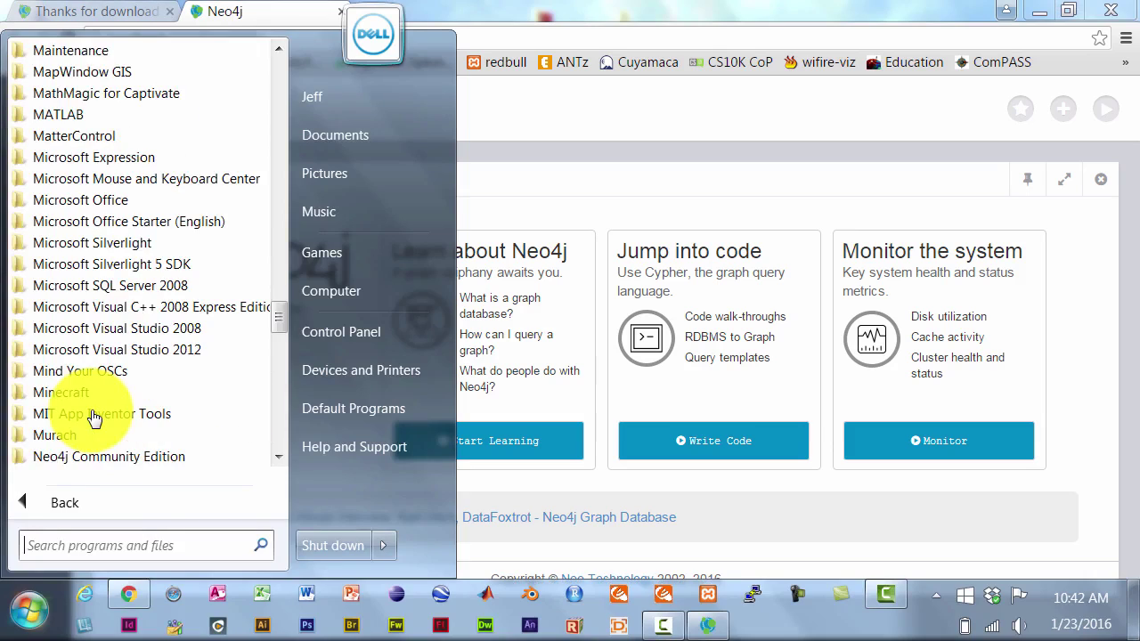
Find the Neo4j Community Edition folder in the Windows list of installed programs and open it
scroll(95, 419, "down", 7)
scroll(96, 419, "up", 4)
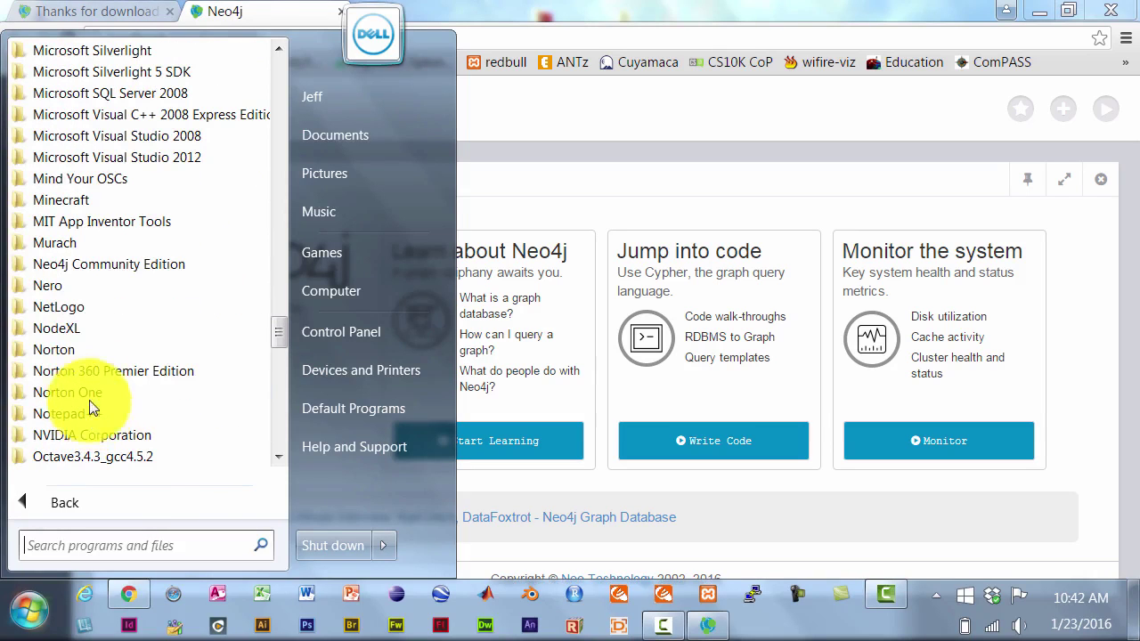
left_click(73, 264)
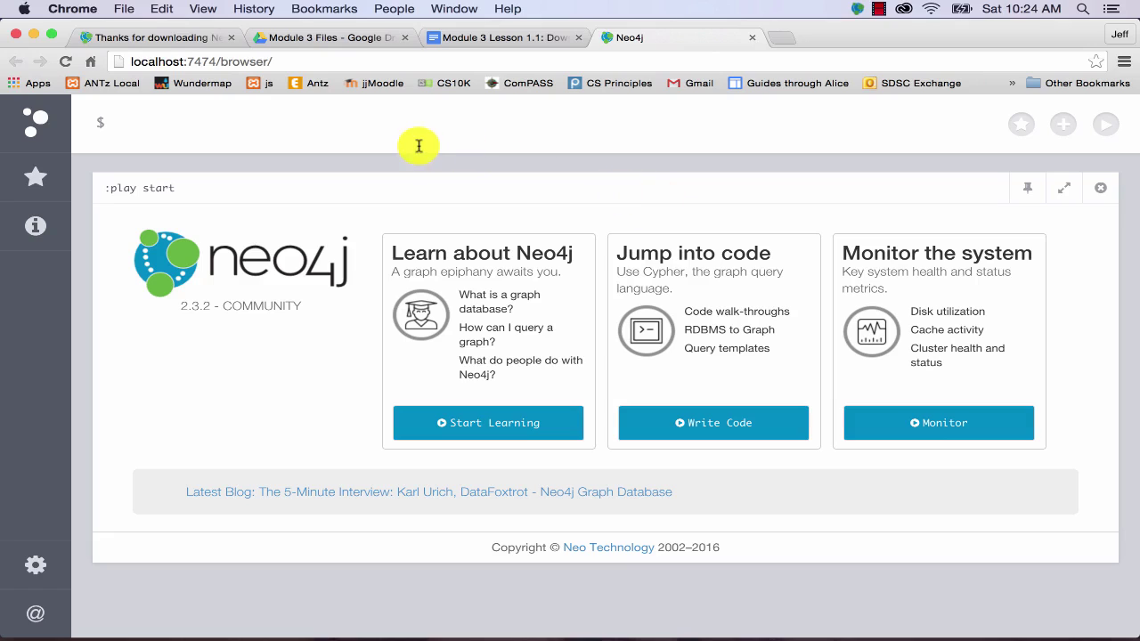
Highlight the page address localhost:7474/browser/ and switch the web browser to presentation mode
left_click(280, 61)
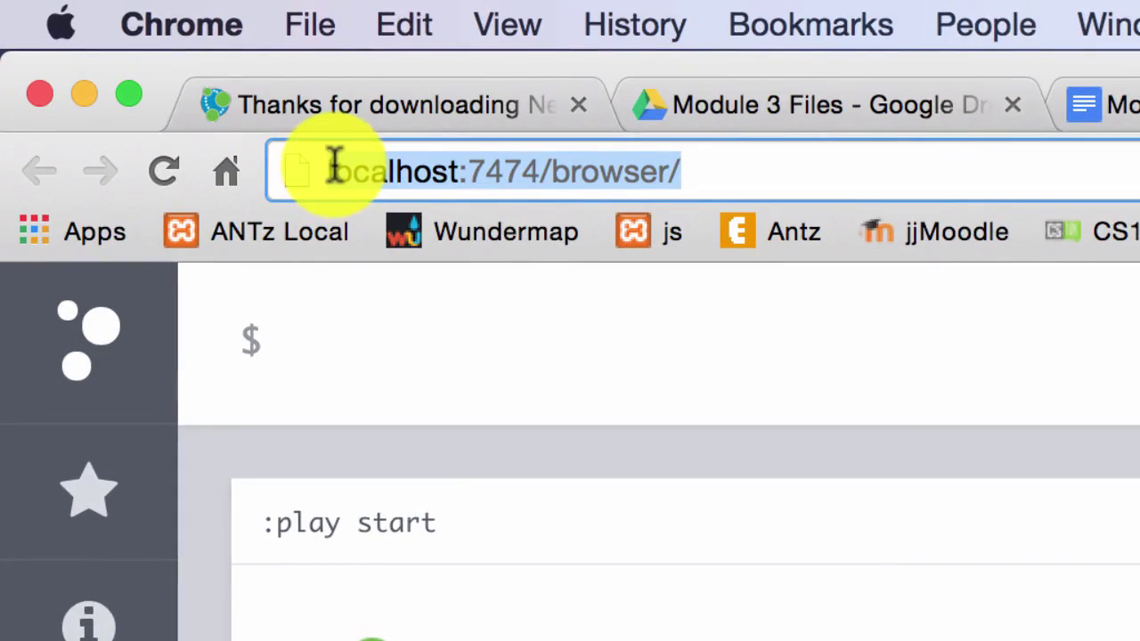
left_click(757, 172)
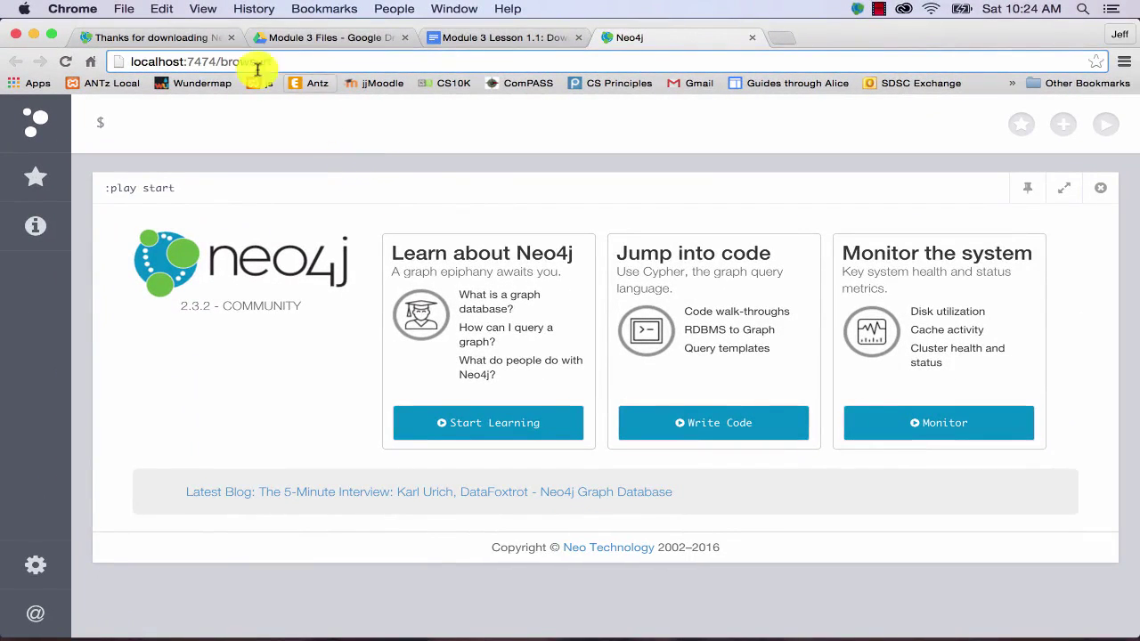
left_click(202, 9)
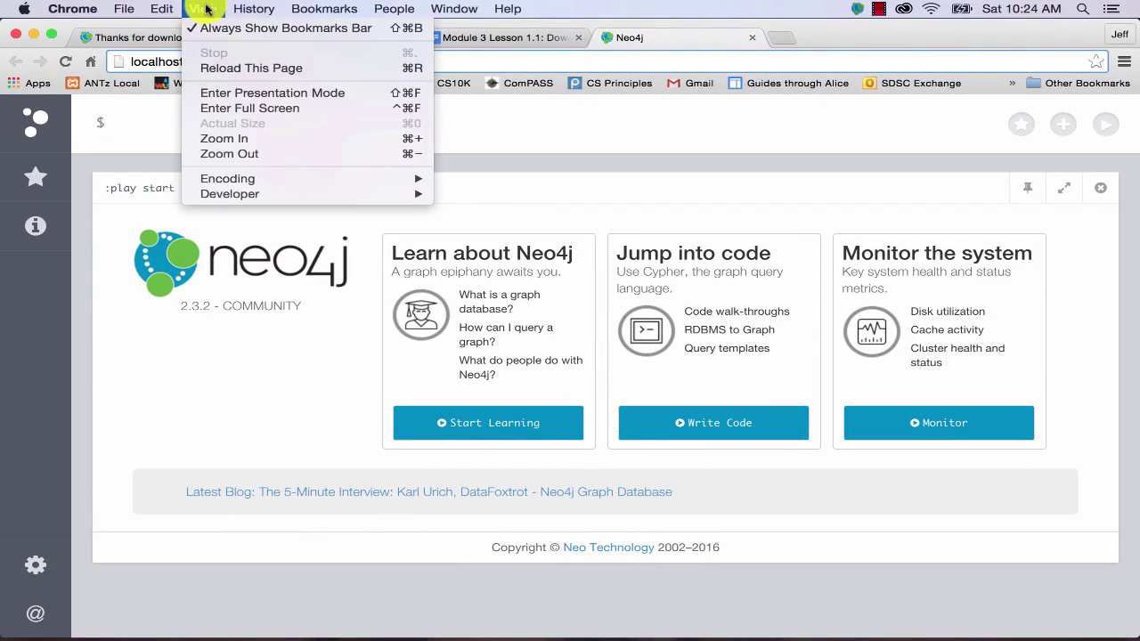
left_click(225, 97)
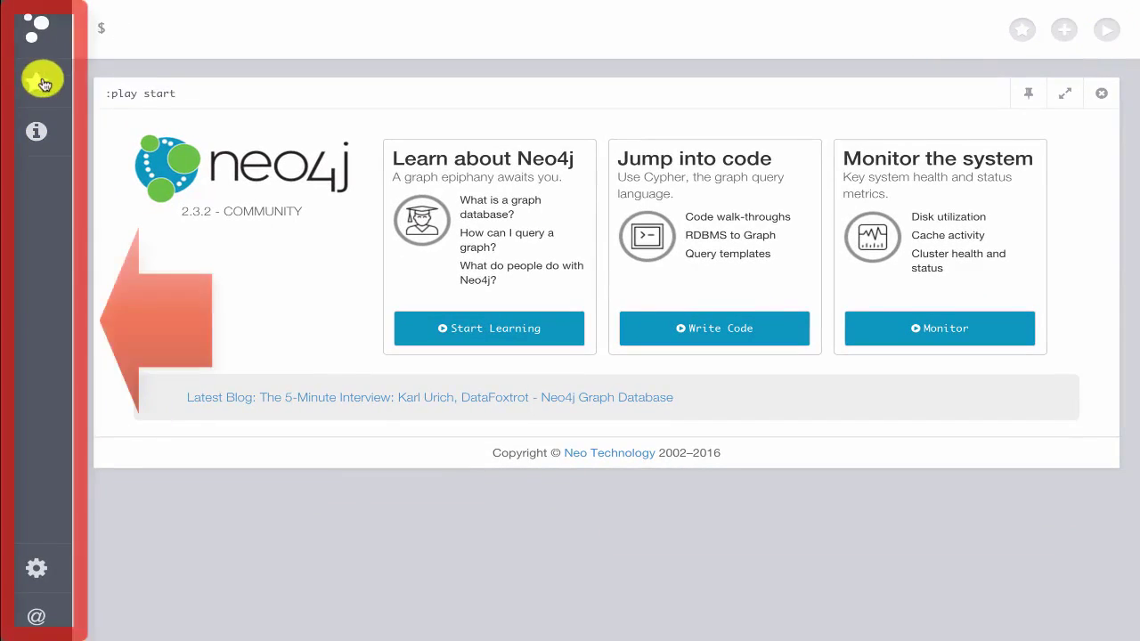
Examine the sidebar sections one after another: Database Information, Favorites, Information, Configuration and the @ section
left_click(37, 33)
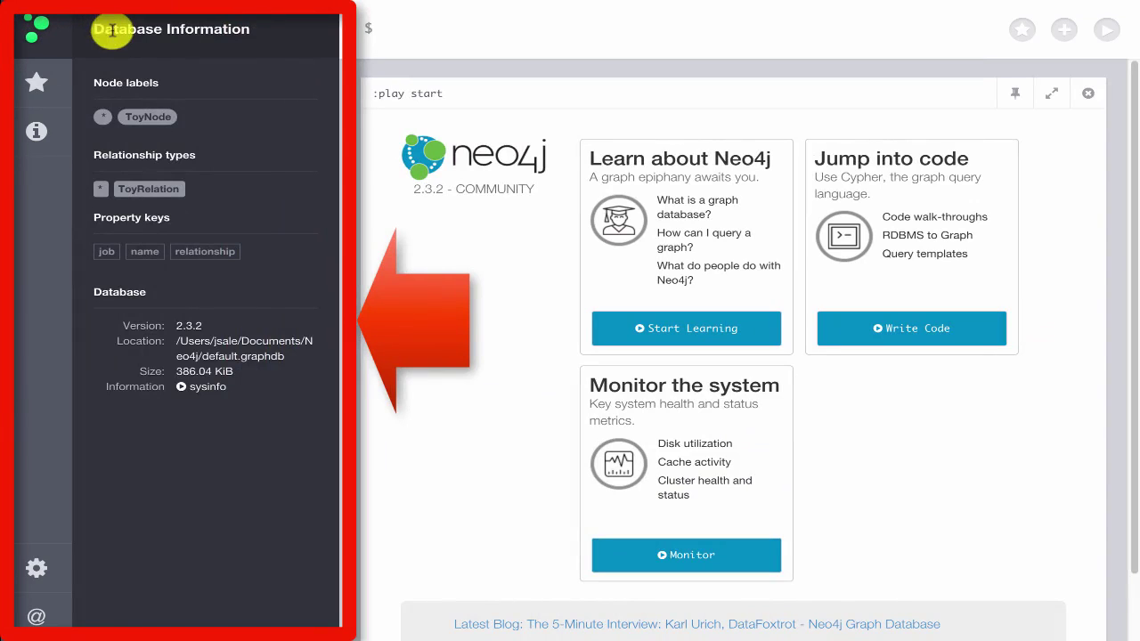
left_click(32, 89)
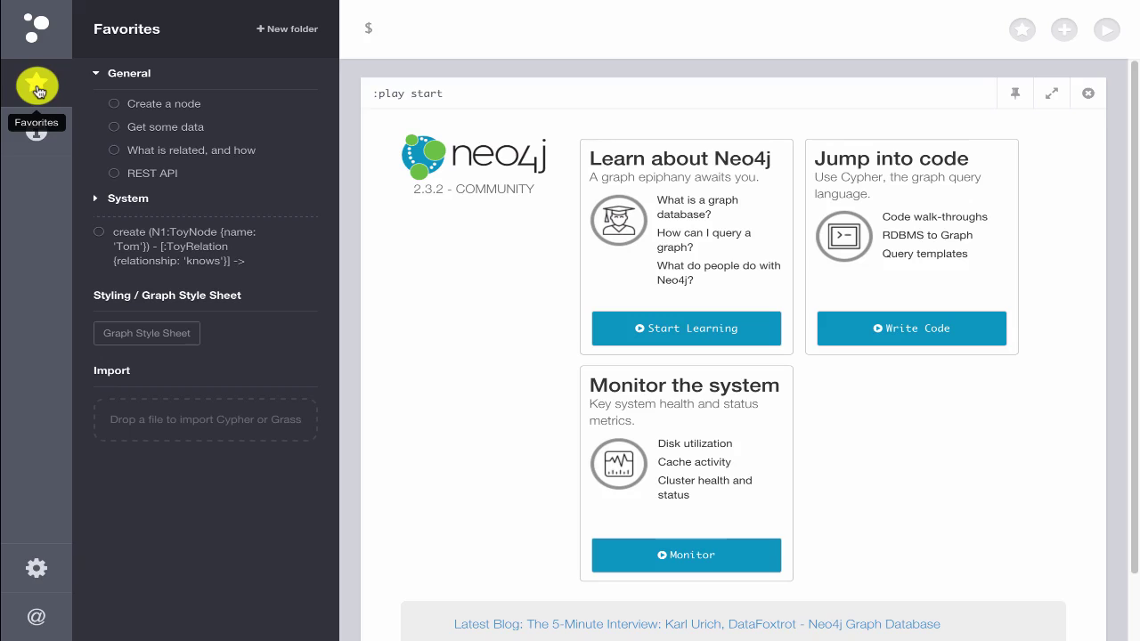
left_click(41, 137)
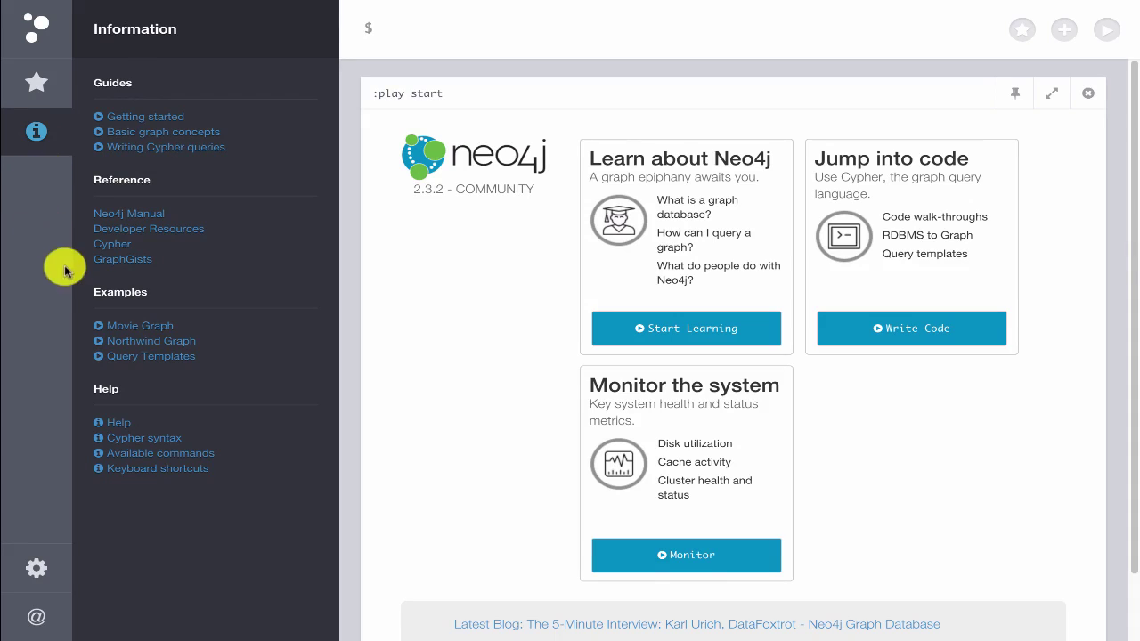
left_click(38, 571)
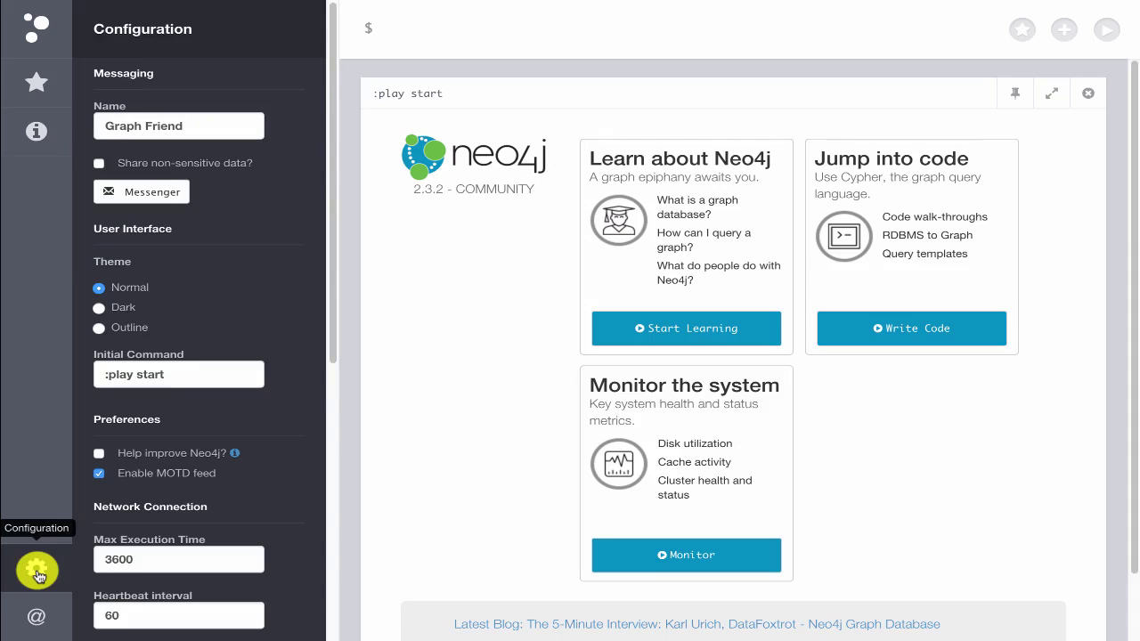
left_click(30, 617)
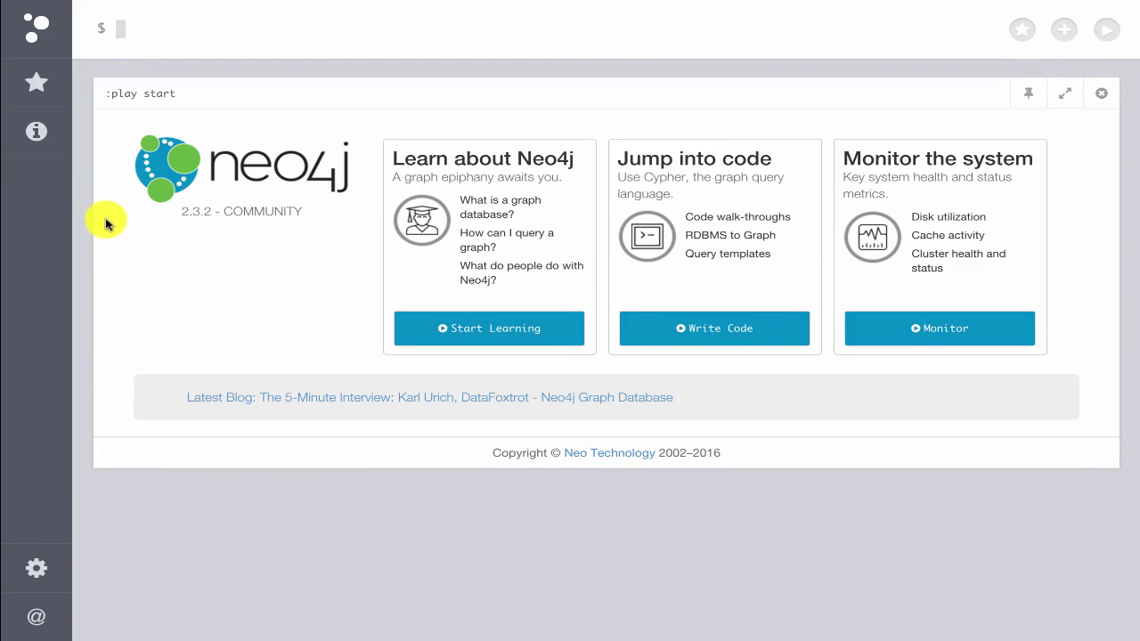
Highlight the existing frame's command and run :play start in the editor to open another start frame
left_click_drag(191, 95, 98, 94)
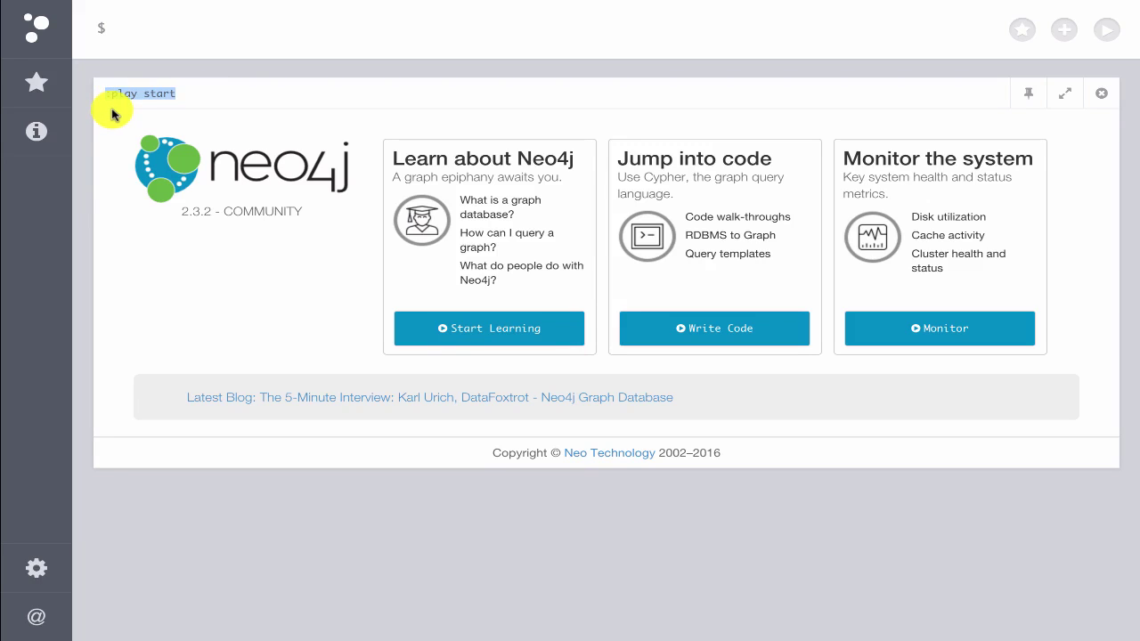
left_click(150, 29)
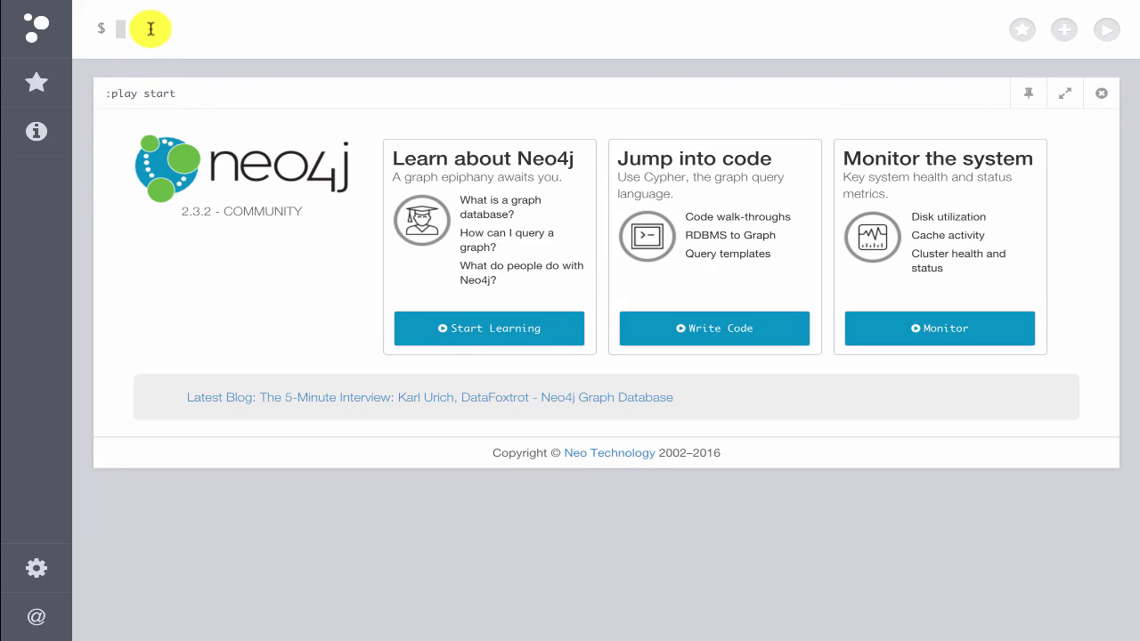
type(":play s")
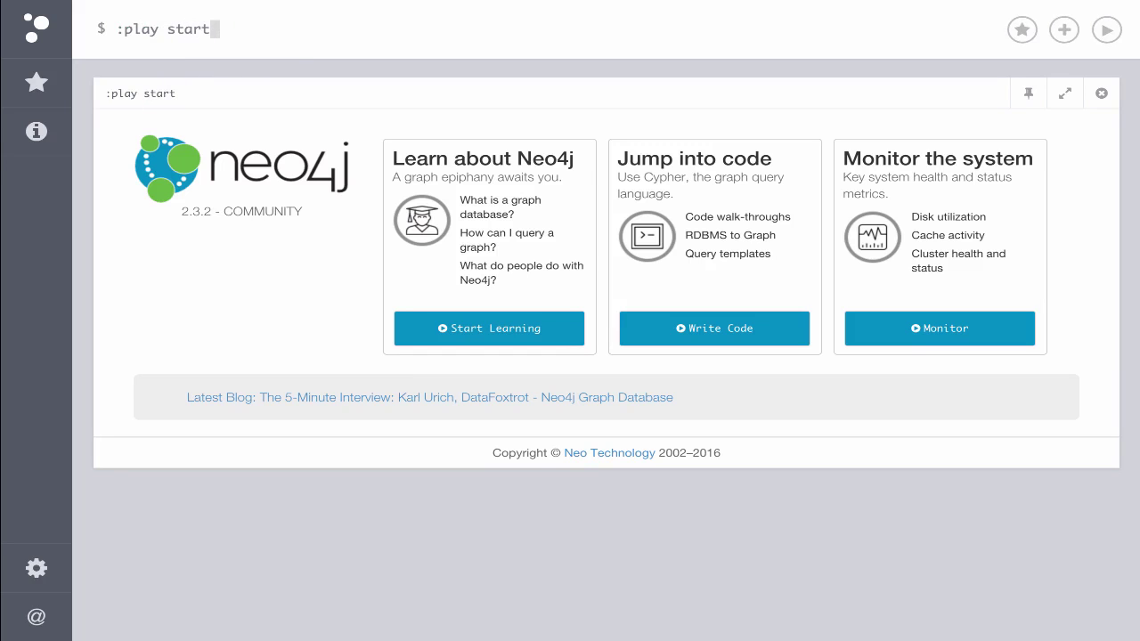
type("tart")
key("Return")
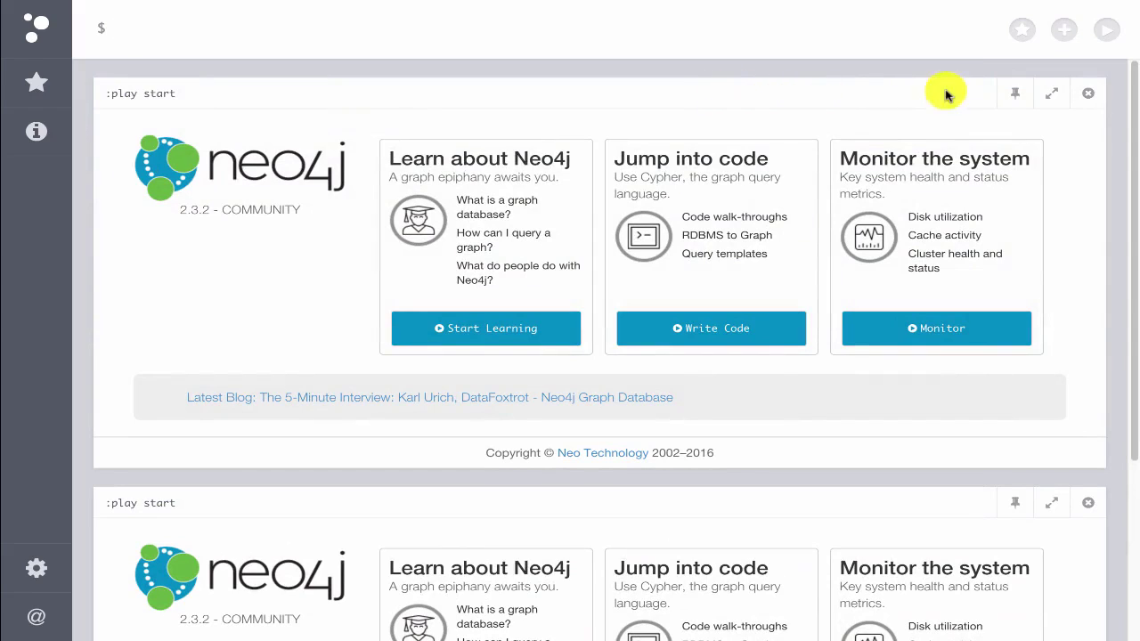
Try the pin on the upper :play start frame, look over both frames, and close the upper one
left_click(1018, 96)
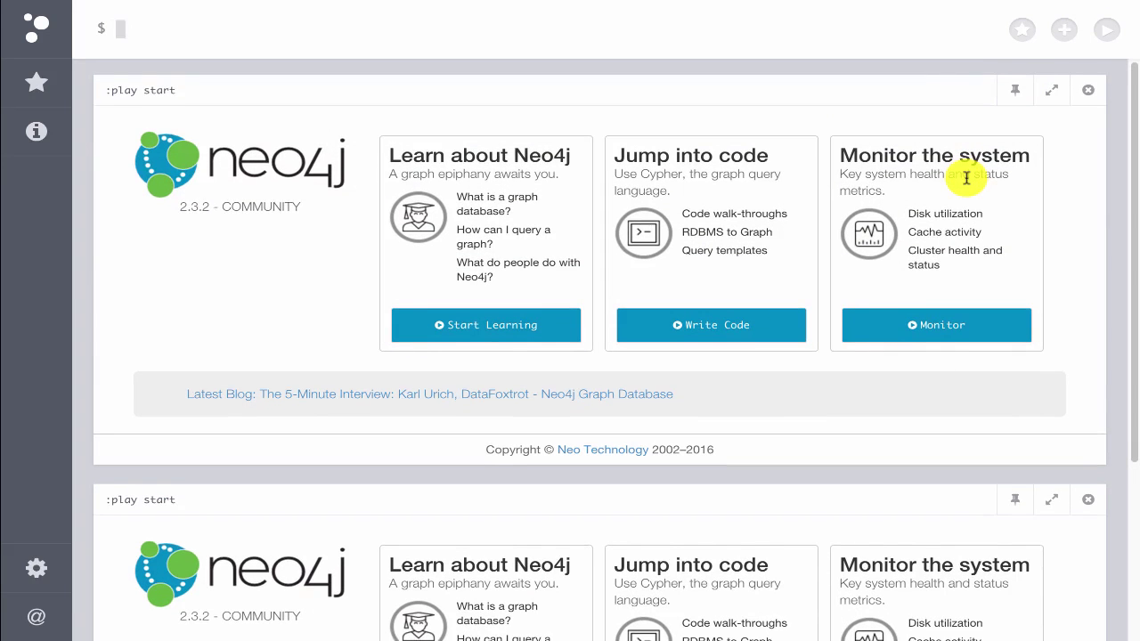
scroll(966, 177, "down", 3)
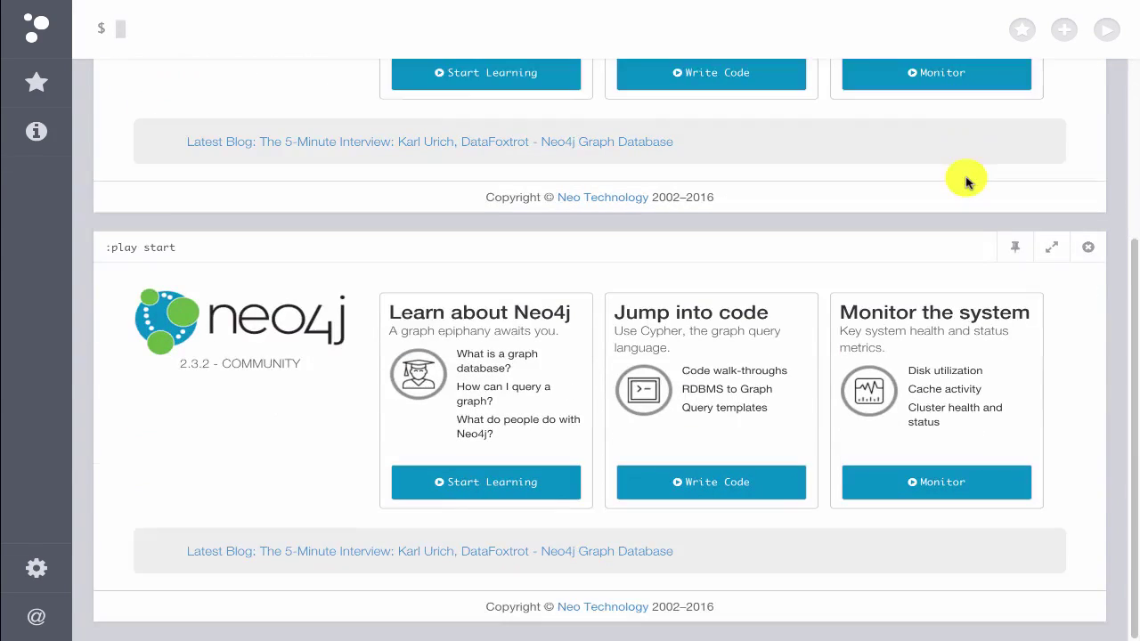
scroll(966, 177, "up", 3)
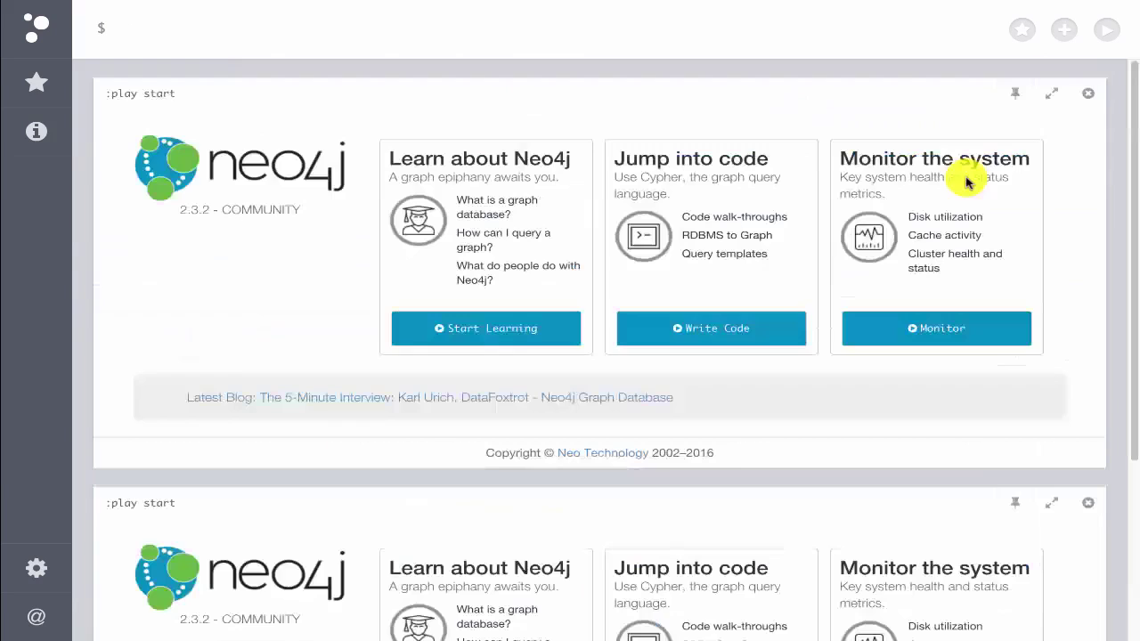
left_click(1091, 97)
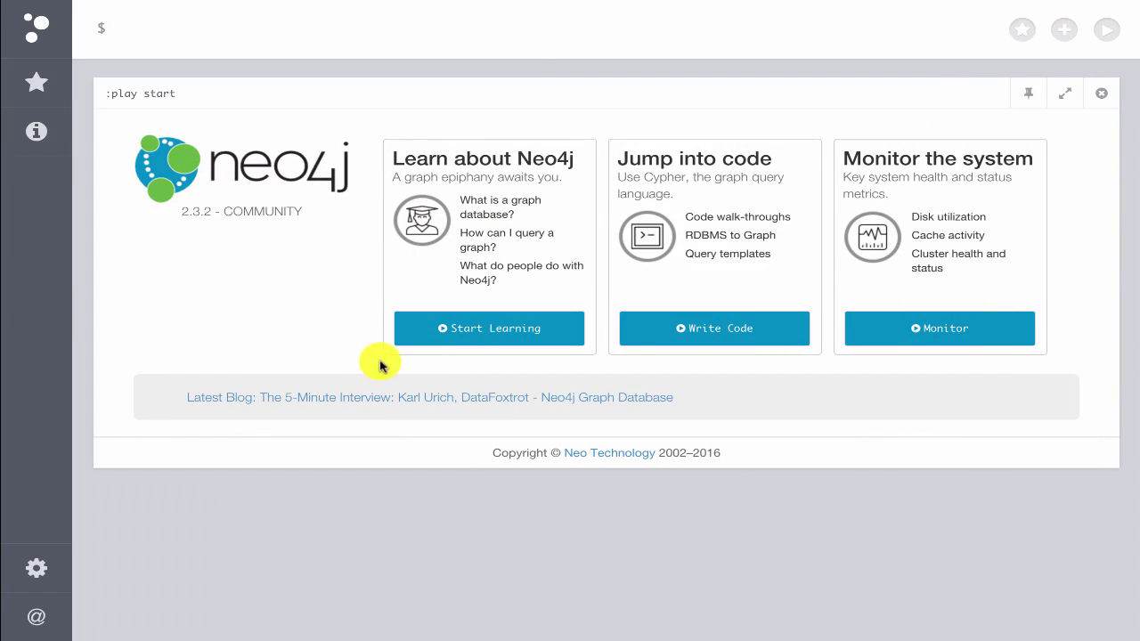